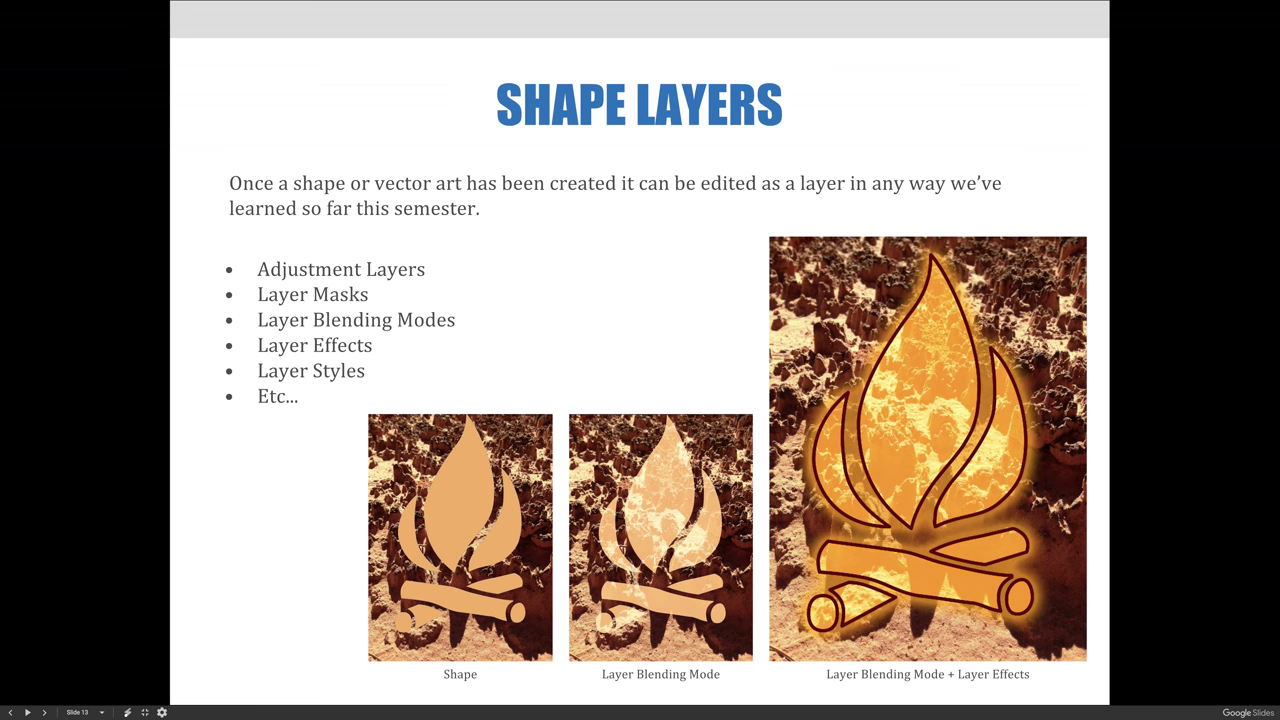
# - Advance the presentation to slide 14, 'Pen & Freeform Pen Tools'
pyautogui.click(714, 410)
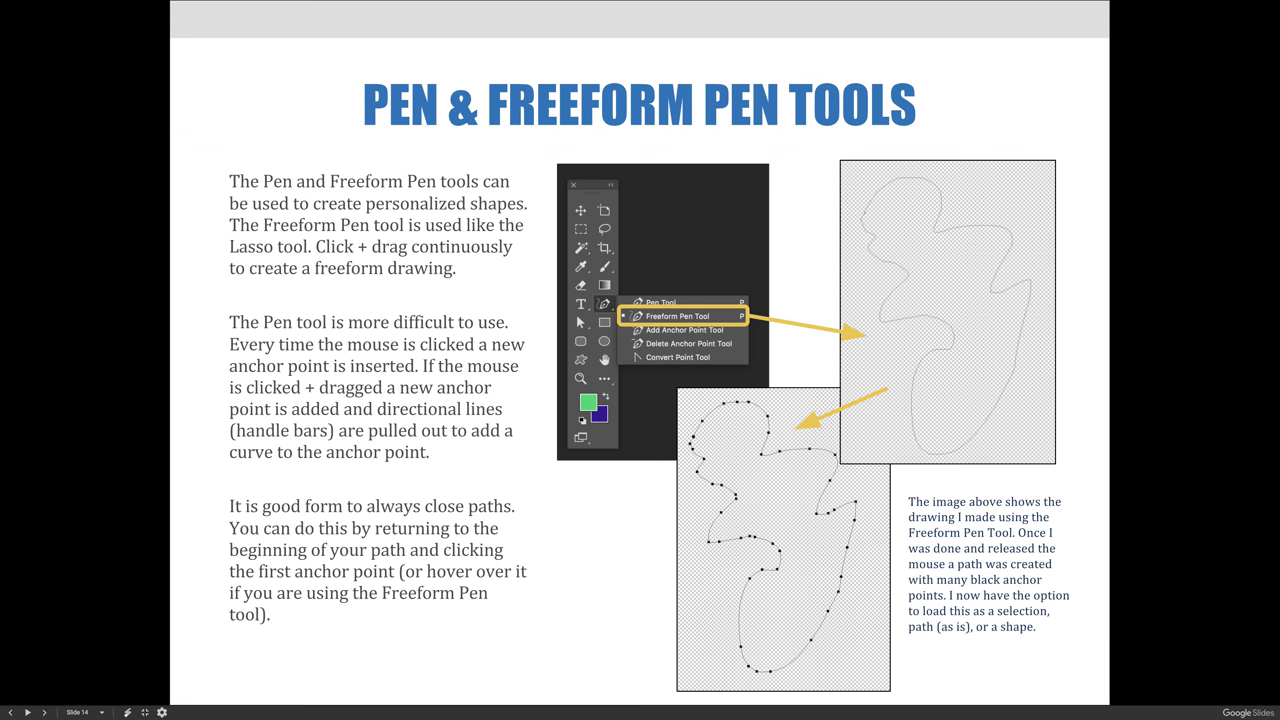
# - Go to the slide on closed and open paths, exit full-screen, and switch to Photoshop
pyautogui.press('Right')
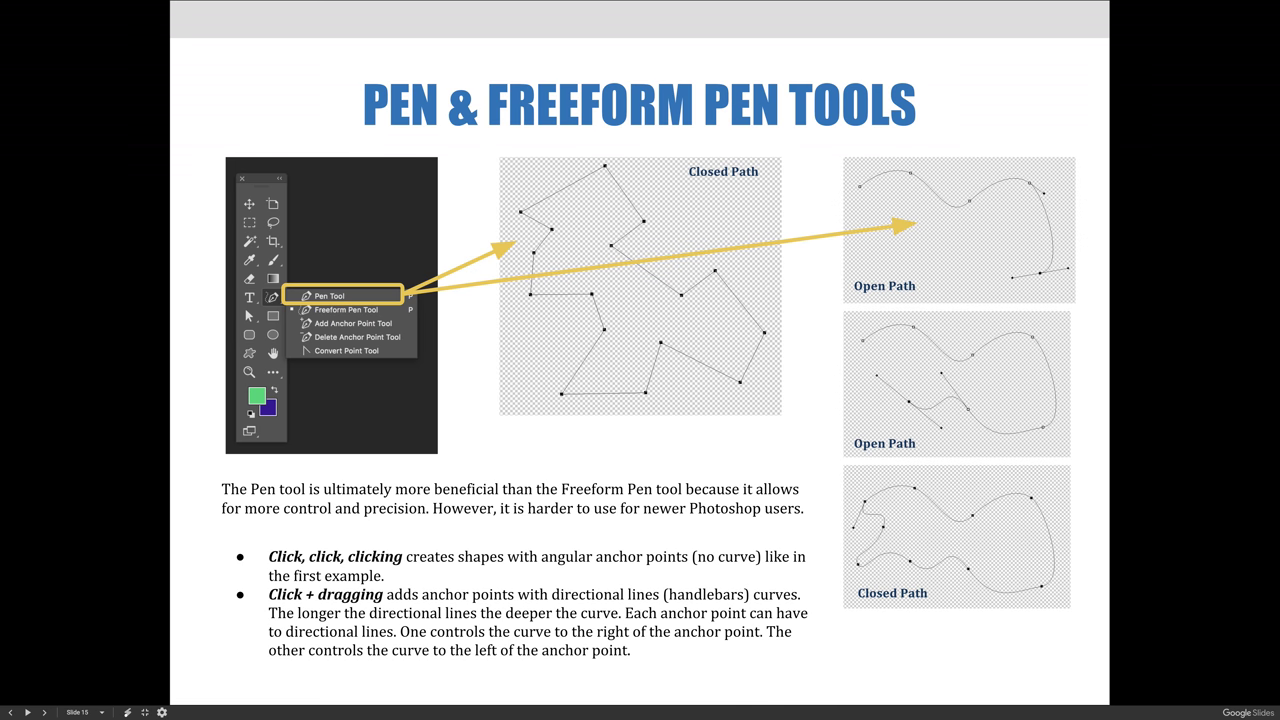
pyautogui.press('Escape')
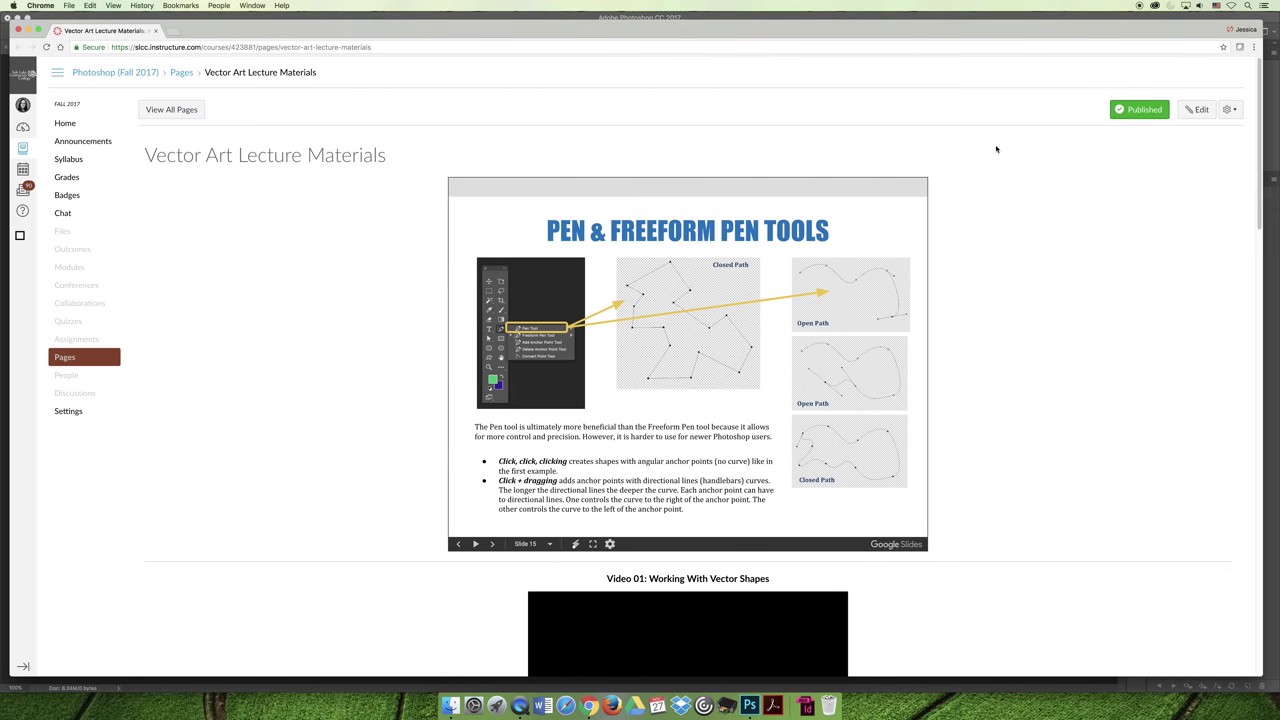
pyautogui.click(749, 706)
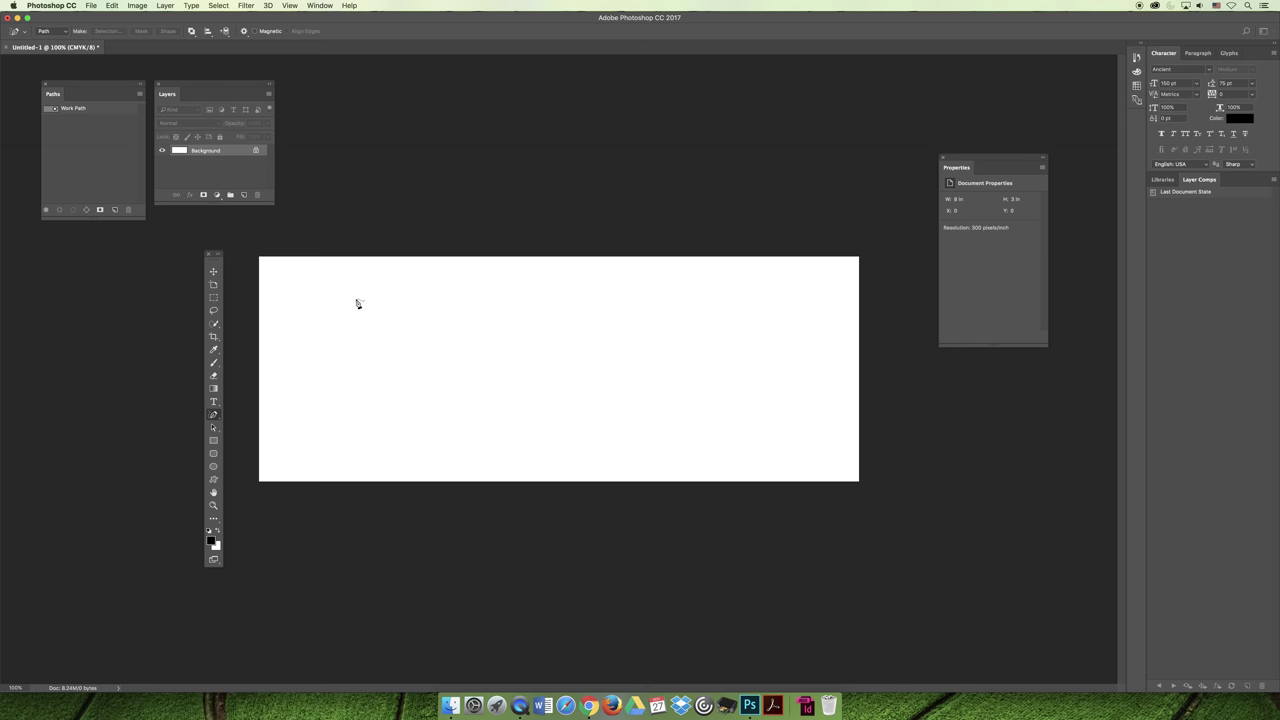
# - Draw a large closed freehand wavy path on the Untitled-1 canvas with the Freeform Pen
pyautogui.moveTo(357, 305)
pyautogui.mouseDown()
pyautogui.moveTo(475, 321)
pyautogui.moveTo(576, 385)
pyautogui.moveTo(564, 489)
pyautogui.moveTo(331, 372)
pyautogui.moveTo(325, 349)
pyautogui.moveTo(341, 322)
pyautogui.moveTo(368, 321)
pyautogui.moveTo(330, 300)
pyautogui.moveTo(329, 274)
pyautogui.moveTo(357, 305)
pyautogui.mouseUp()
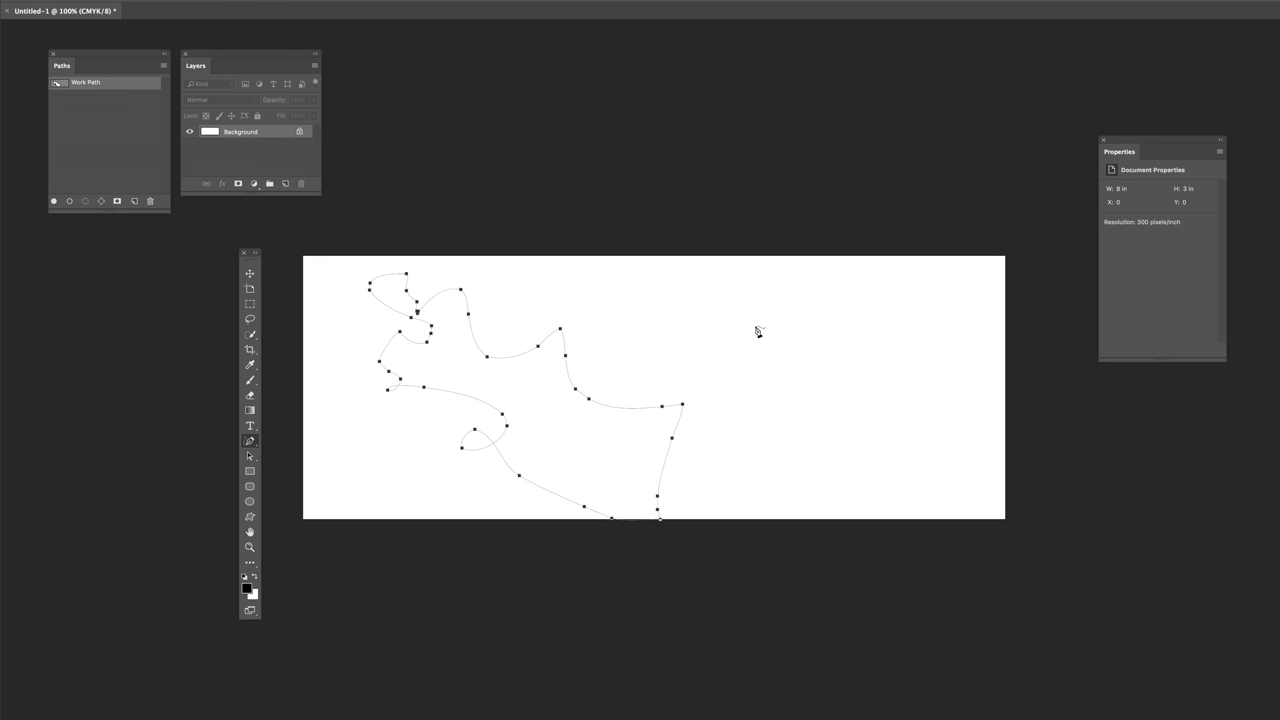
# - Draw a closed rounded oval loop mid-canvas and a freehand heart on the right
pyautogui.moveTo(756, 331)
pyautogui.mouseDown()
pyautogui.moveTo(764, 312)
pyautogui.moveTo(793, 344)
pyautogui.moveTo(757, 337)
pyautogui.mouseUp()
pyautogui.moveTo(757, 421)
pyautogui.mouseDown()
pyautogui.moveTo(833, 444)
pyautogui.moveTo(770, 470)
pyautogui.moveTo(757, 422)
pyautogui.mouseUp()
pyautogui.moveTo(932, 308)
pyautogui.mouseDown()
pyautogui.moveTo(922, 360)
pyautogui.moveTo(894, 323)
pyautogui.moveTo(901, 295)
pyautogui.moveTo(930, 313)
pyautogui.mouseUp()
# - Add an empty Layer 1 above Background, then switch to the standard Pen Tool
pyautogui.click(250, 274)
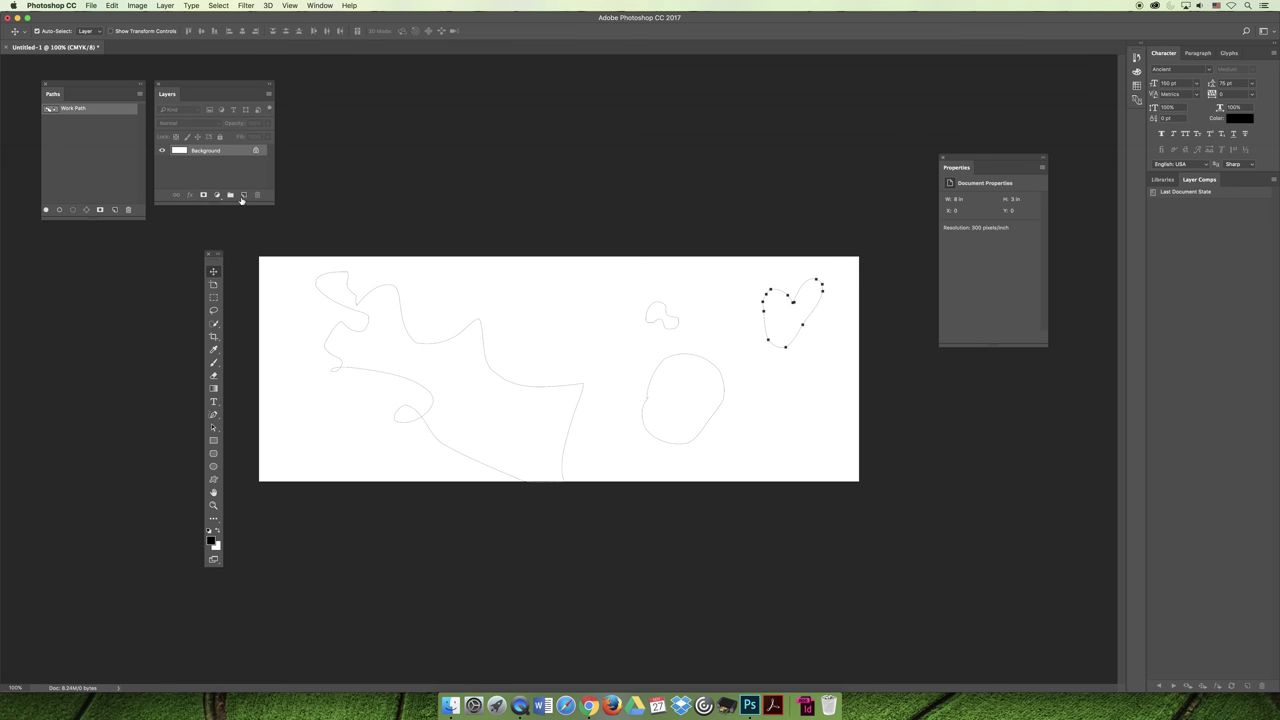
pyautogui.click(244, 195)
pyautogui.click(162, 161)
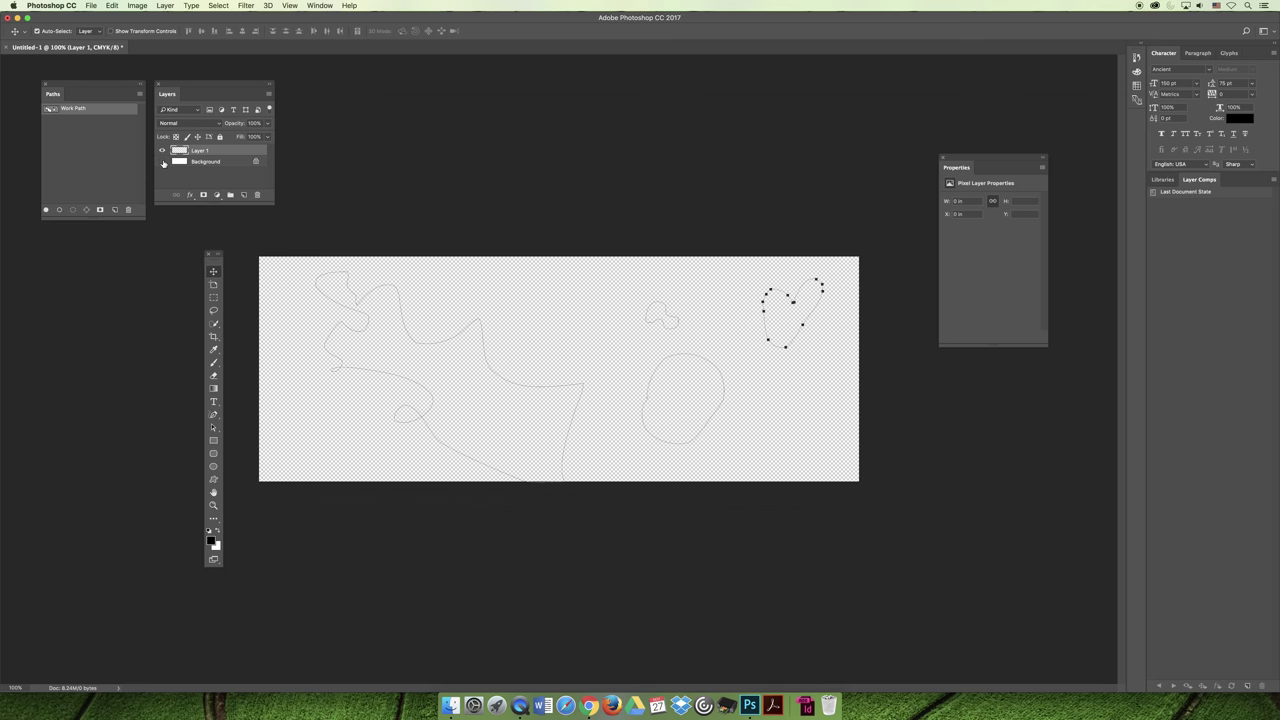
pyautogui.click(162, 161)
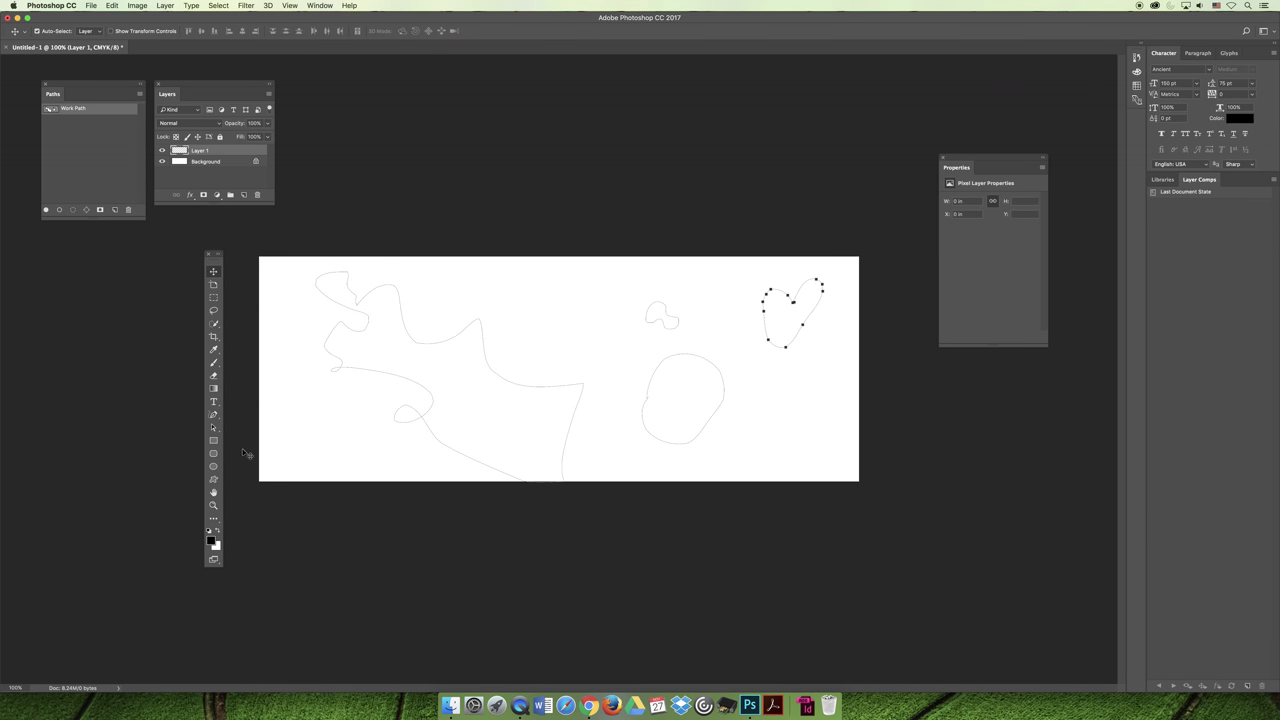
pyautogui.moveTo(213, 415); pyautogui.dragTo(242, 420)
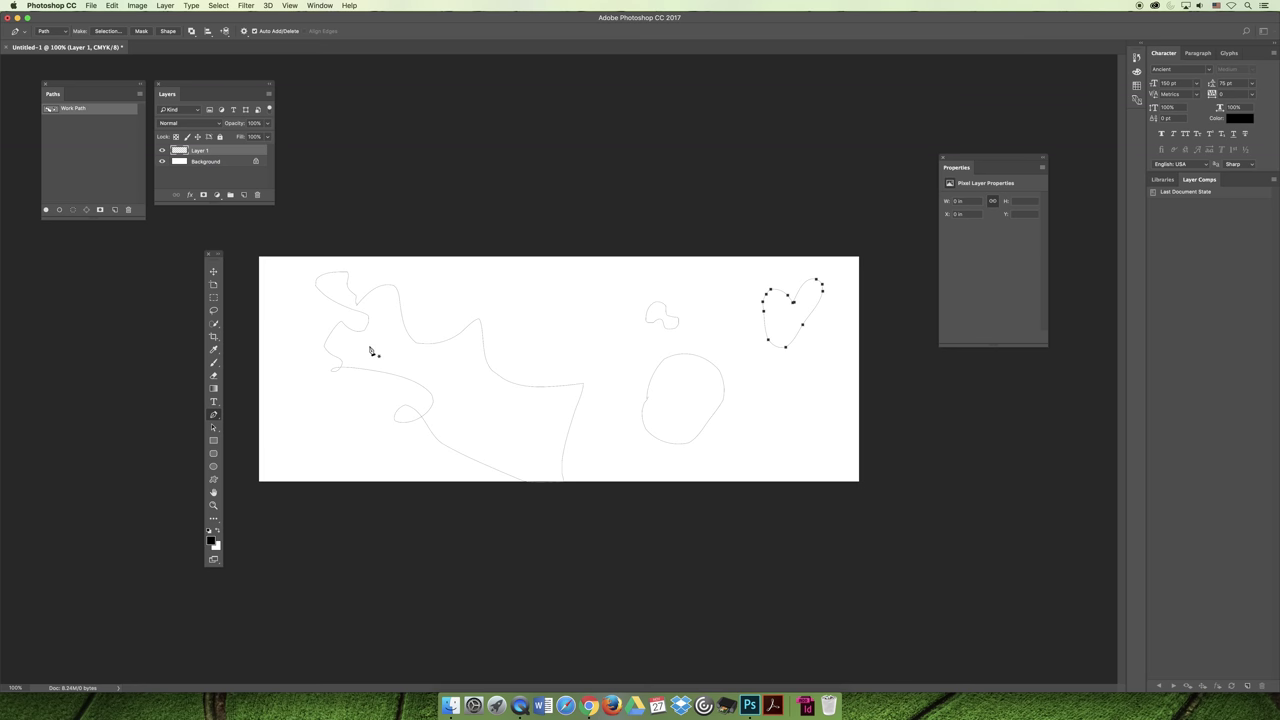
pyautogui.click(213, 415)
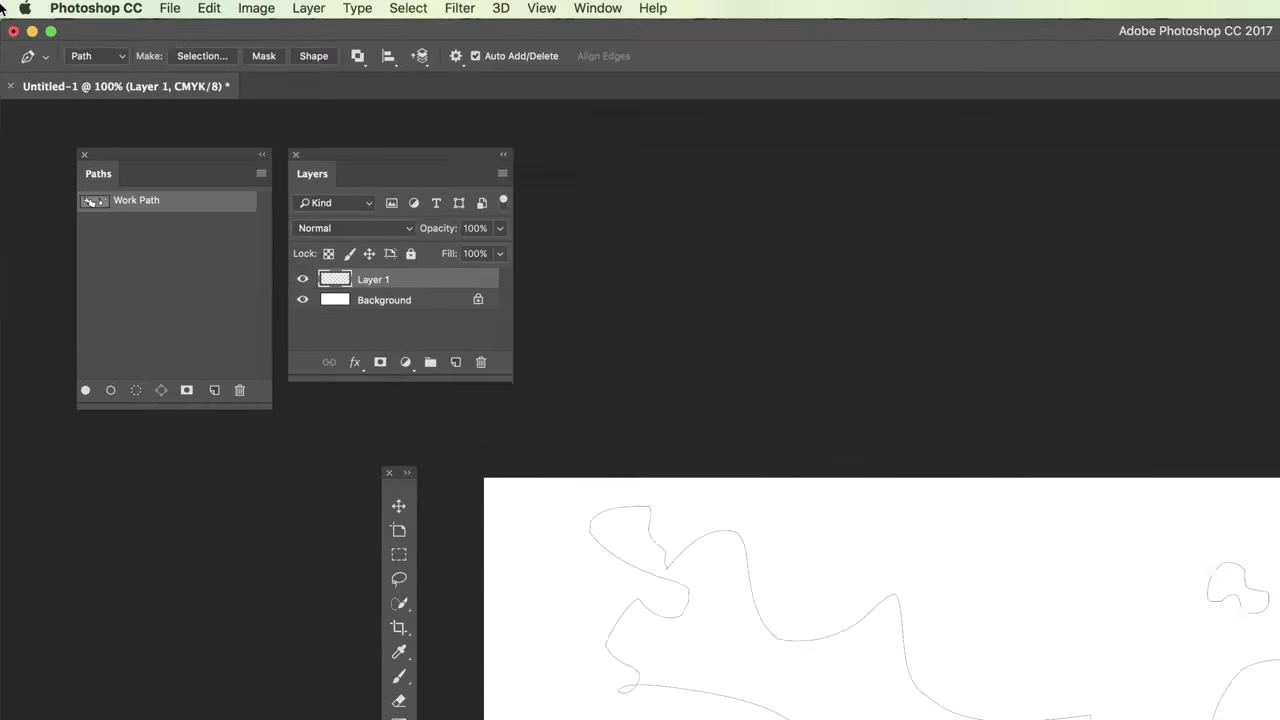
# - Change the Pen Tool mode from Path to Shape
pyautogui.click(103, 57)
pyautogui.click(112, 39)
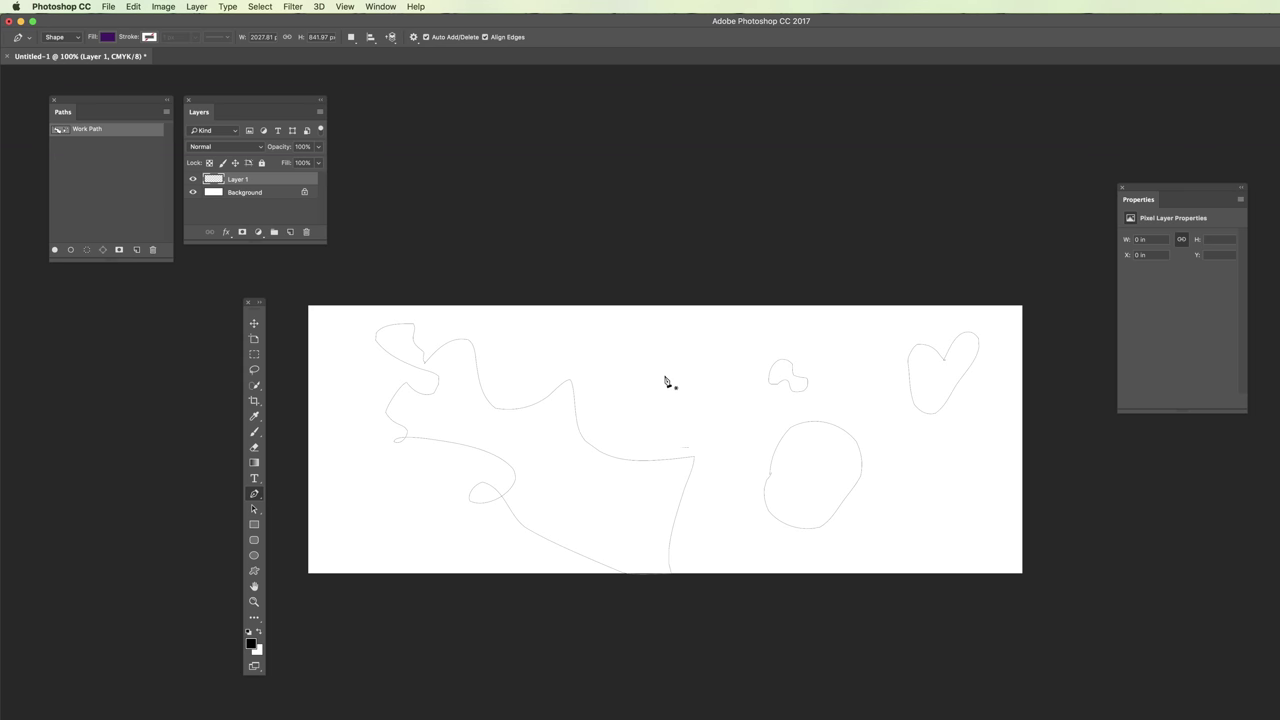
# - Draw a seven-cornered purple polygon point by point on a new Shape 1 layer
pyautogui.click(604, 356)
pyautogui.click(629, 331)
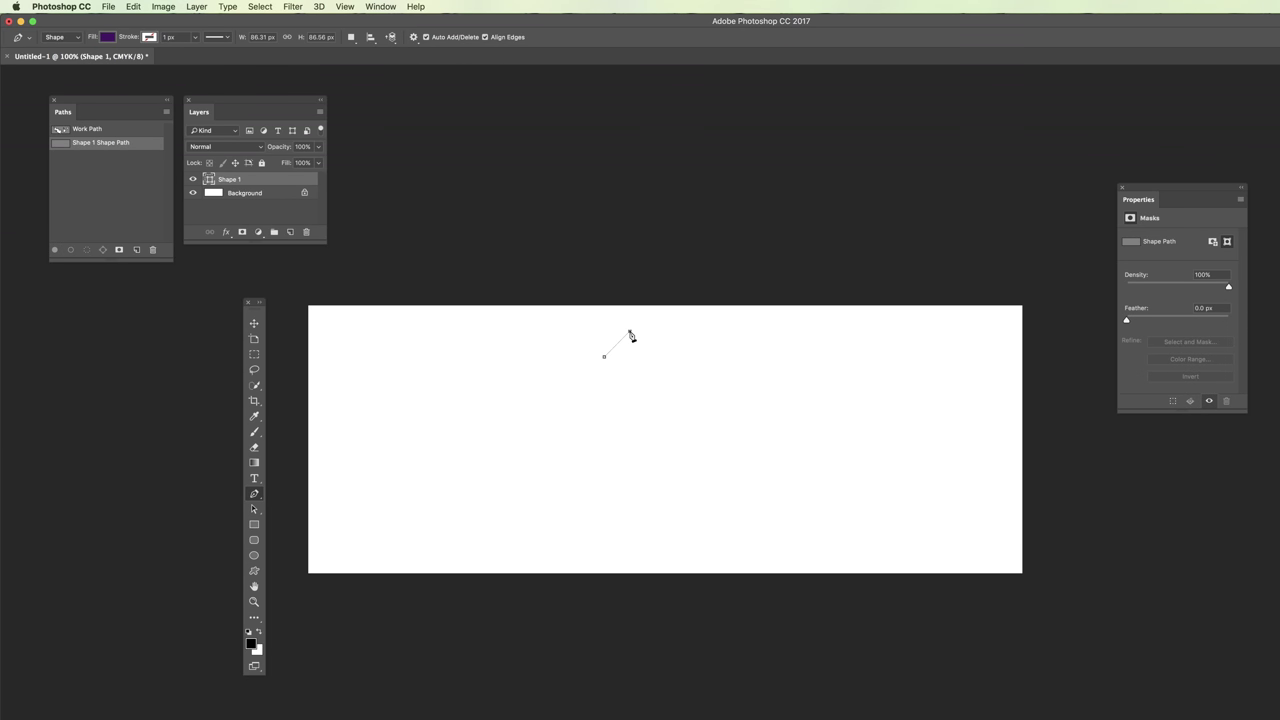
pyautogui.click(734, 361)
pyautogui.click(761, 438)
pyautogui.click(670, 463)
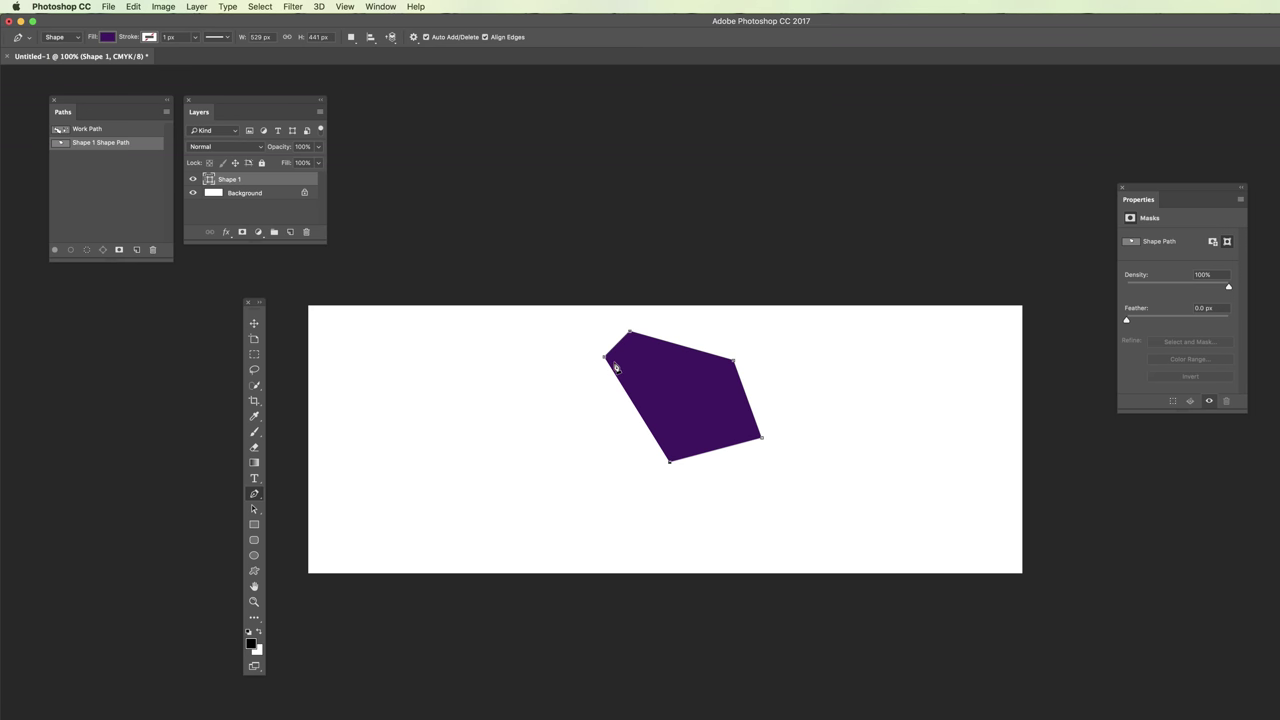
pyautogui.click(593, 420)
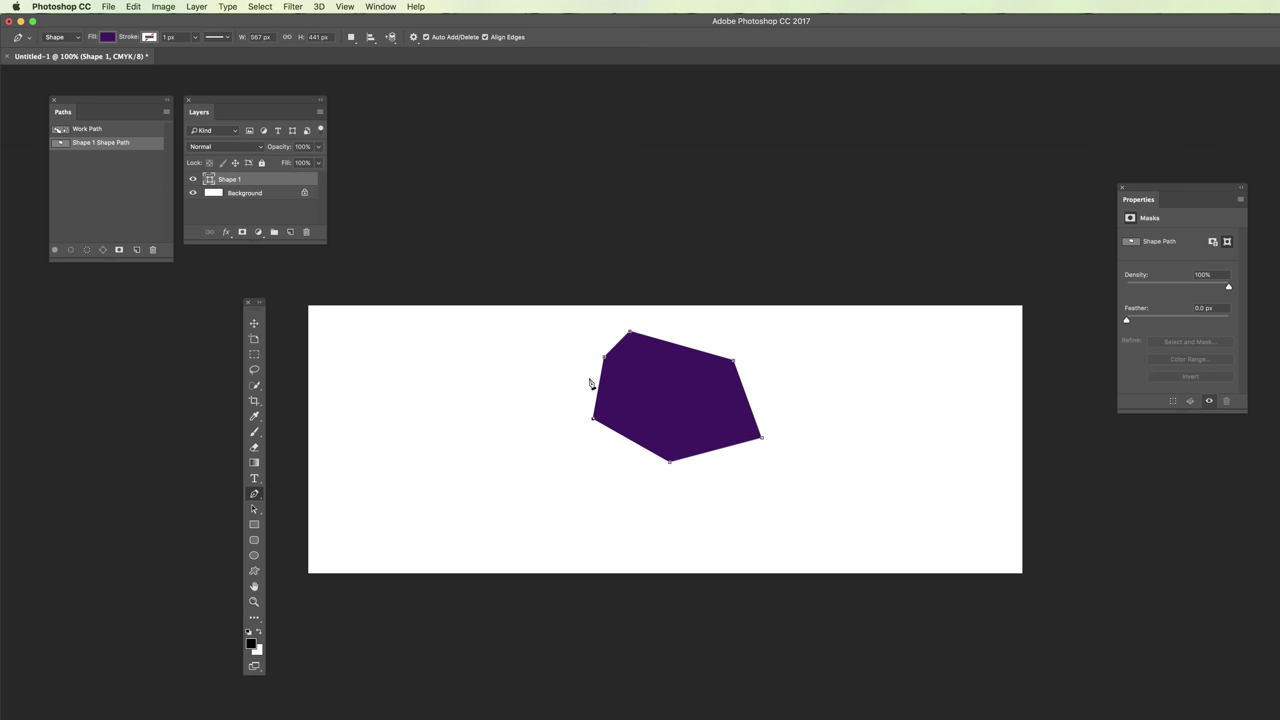
pyautogui.click(590, 380)
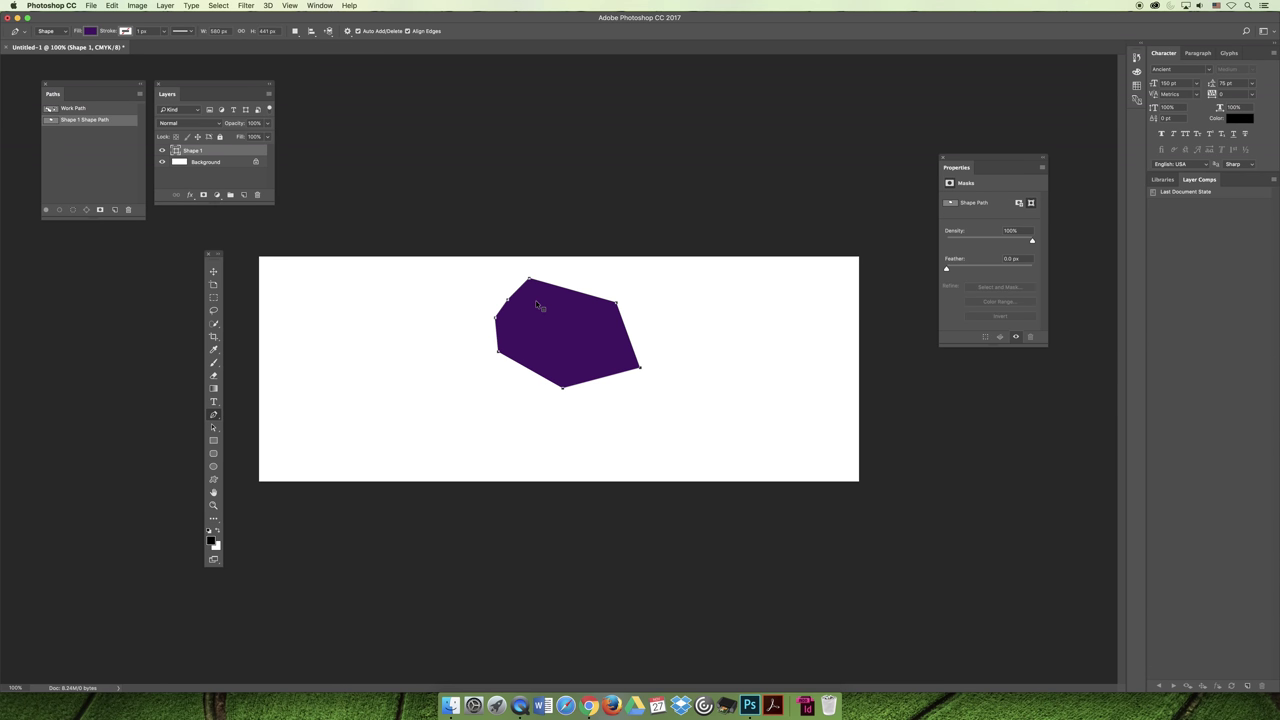
pyautogui.click(133, 36)
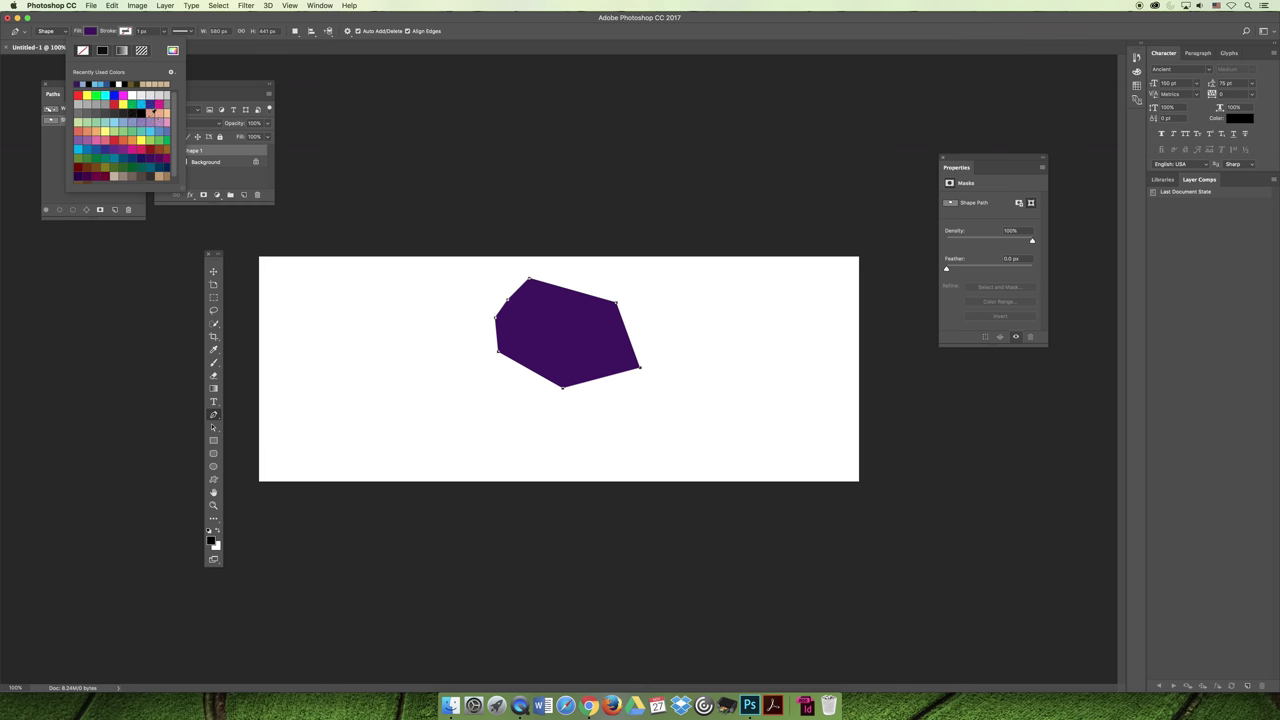
# - Give the polygon a lavender stroke about 51.58 px wide
pyautogui.click(146, 126)
pyautogui.click(228, 28)
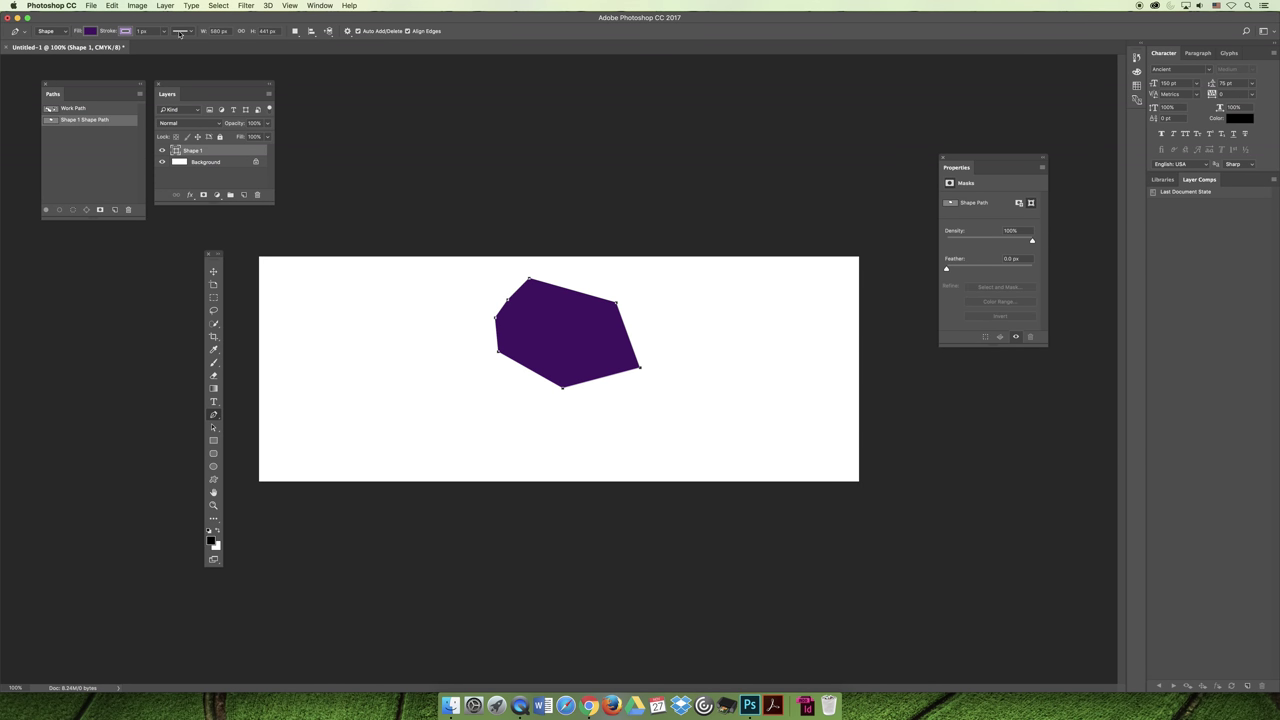
pyautogui.click(166, 32)
pyautogui.moveTo(153, 46)
pyautogui.mouseDown()
pyautogui.moveTo(192, 47)
pyautogui.moveTo(172, 47)
pyautogui.mouseUp()
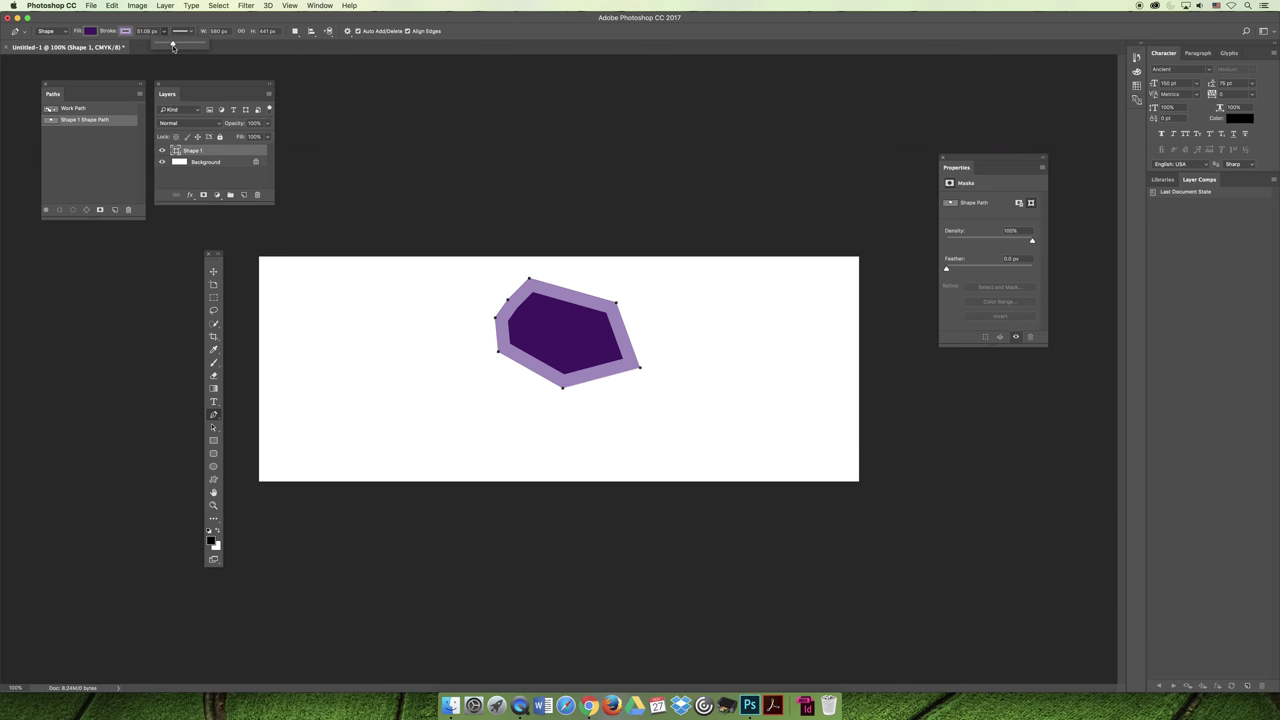
# - Deselect the outlined polygon by clicking empty canvas with the Move tool
pyautogui.click(213, 271)
pyautogui.click(326, 302)
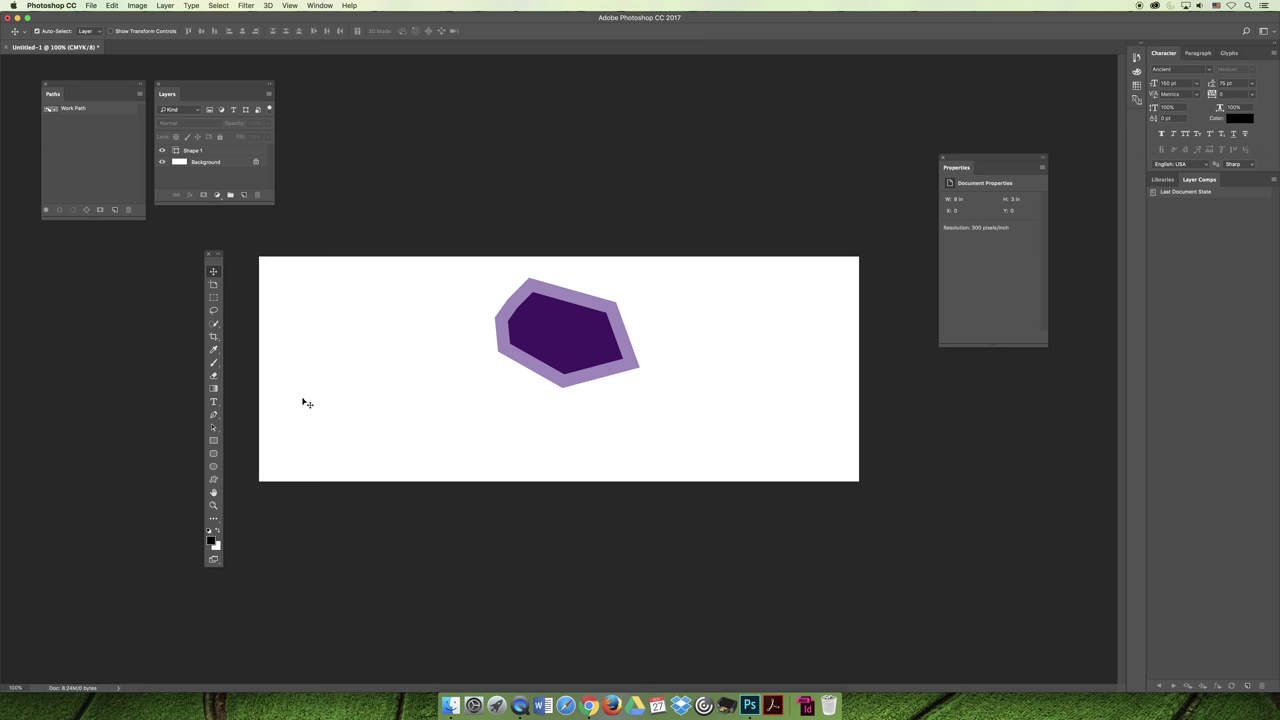
pyautogui.click(213, 415)
# - Place a smooth first anchor on the canvas's left, angling its curve handles upward
pyautogui.click(306, 328)
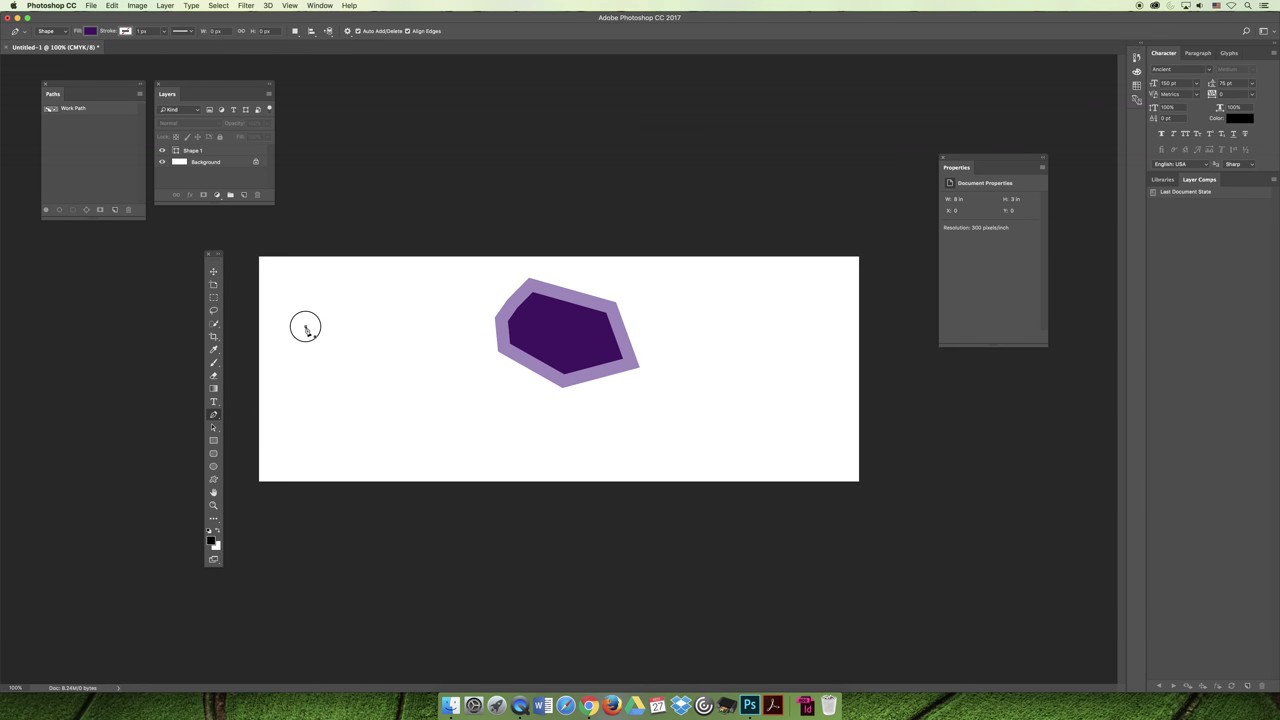
pyautogui.moveTo(306, 328); pyautogui.dragTo(344, 308)
pyautogui.moveTo(343, 309); pyautogui.dragTo(344, 309)
pyautogui.moveTo(344, 309); pyautogui.dragTo(330, 299)
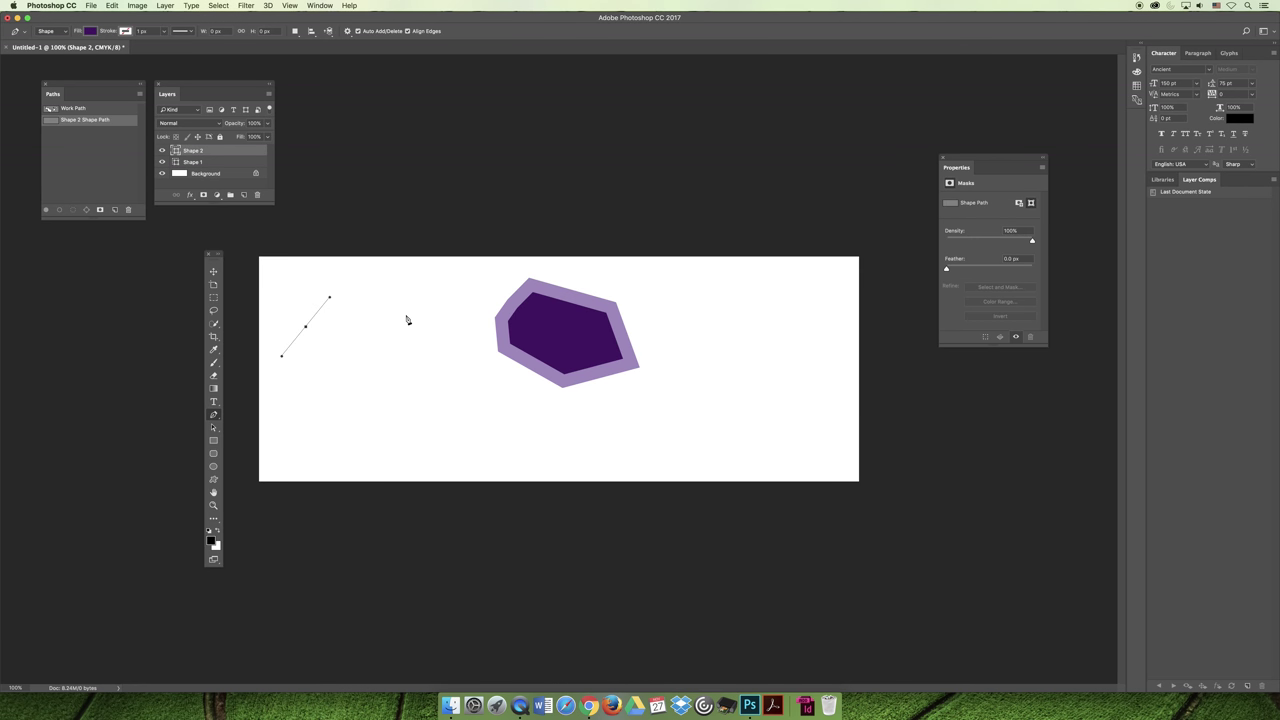
# - Add curved anchors to the right, up and below, rounding the blob back toward its start
pyautogui.click(406, 318)
pyautogui.moveTo(406, 318); pyautogui.dragTo(423, 350)
pyautogui.moveTo(423, 350)
pyautogui.mouseDown()
pyautogui.moveTo(422, 338)
pyautogui.moveTo(446, 360)
pyautogui.moveTo(432, 360)
pyautogui.mouseUp()
pyautogui.moveTo(432, 360); pyautogui.dragTo(432, 360)
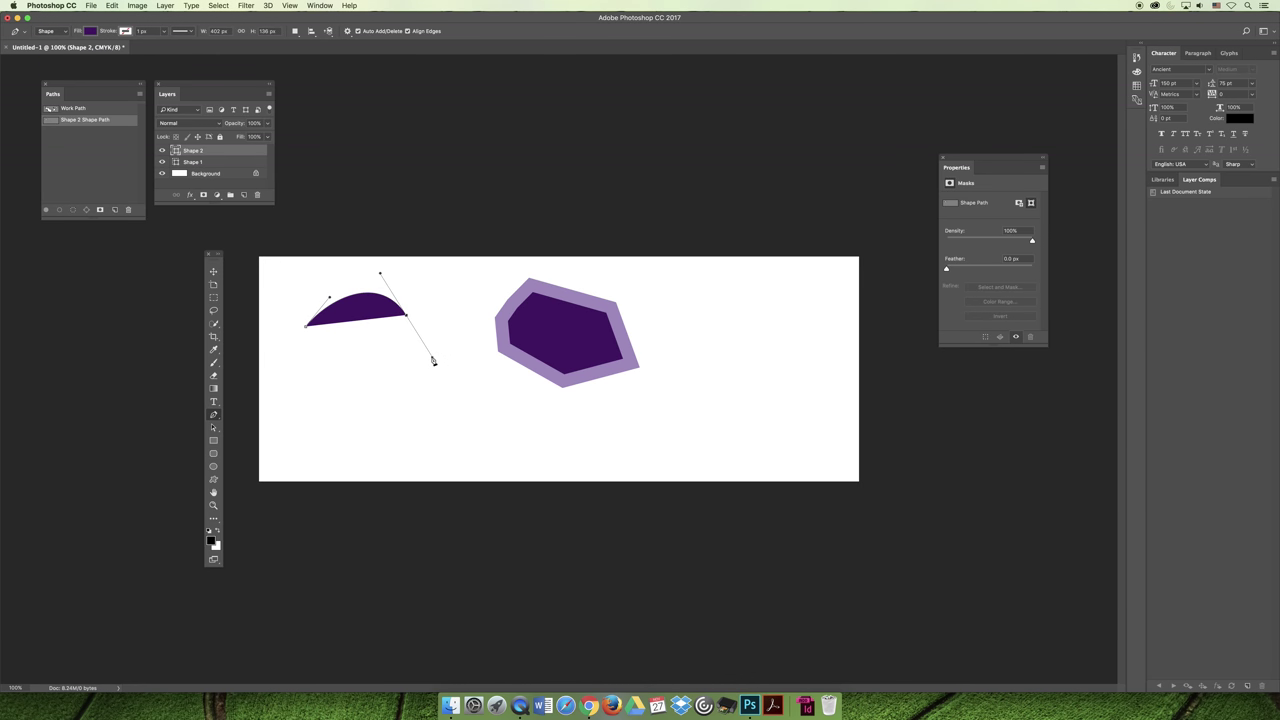
pyautogui.click(465, 279)
pyautogui.moveTo(464, 278); pyautogui.dragTo(491, 276)
pyautogui.moveTo(466, 380); pyautogui.dragTo(409, 353)
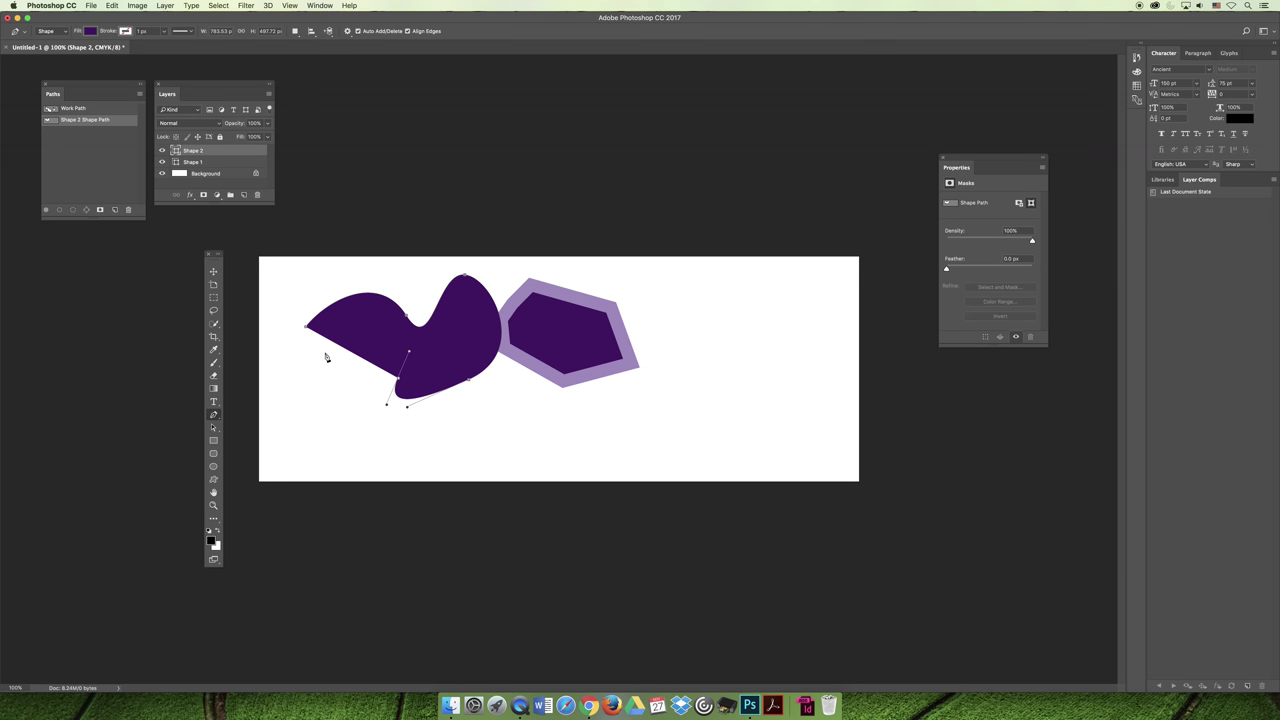
pyautogui.moveTo(321, 361); pyautogui.dragTo(312, 289)
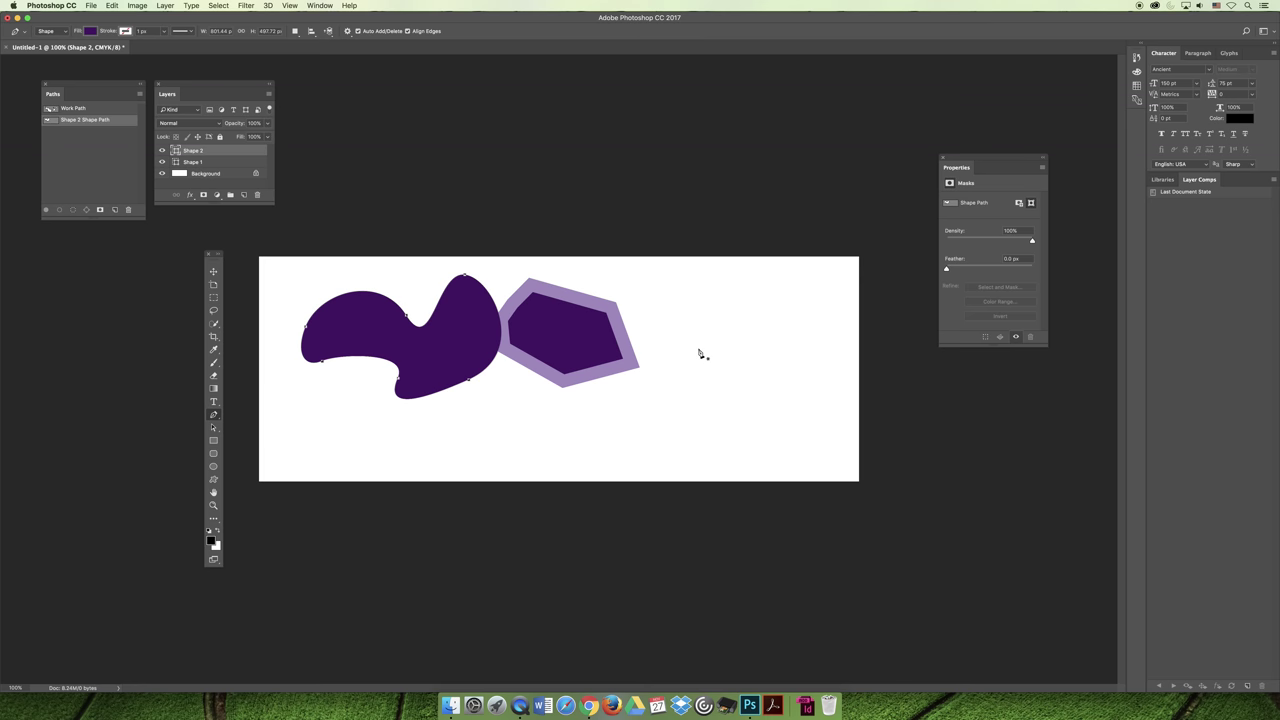
# - Place the first corner of a new Shape 3 polygon right of the outlined shape
pyautogui.click(670, 318)
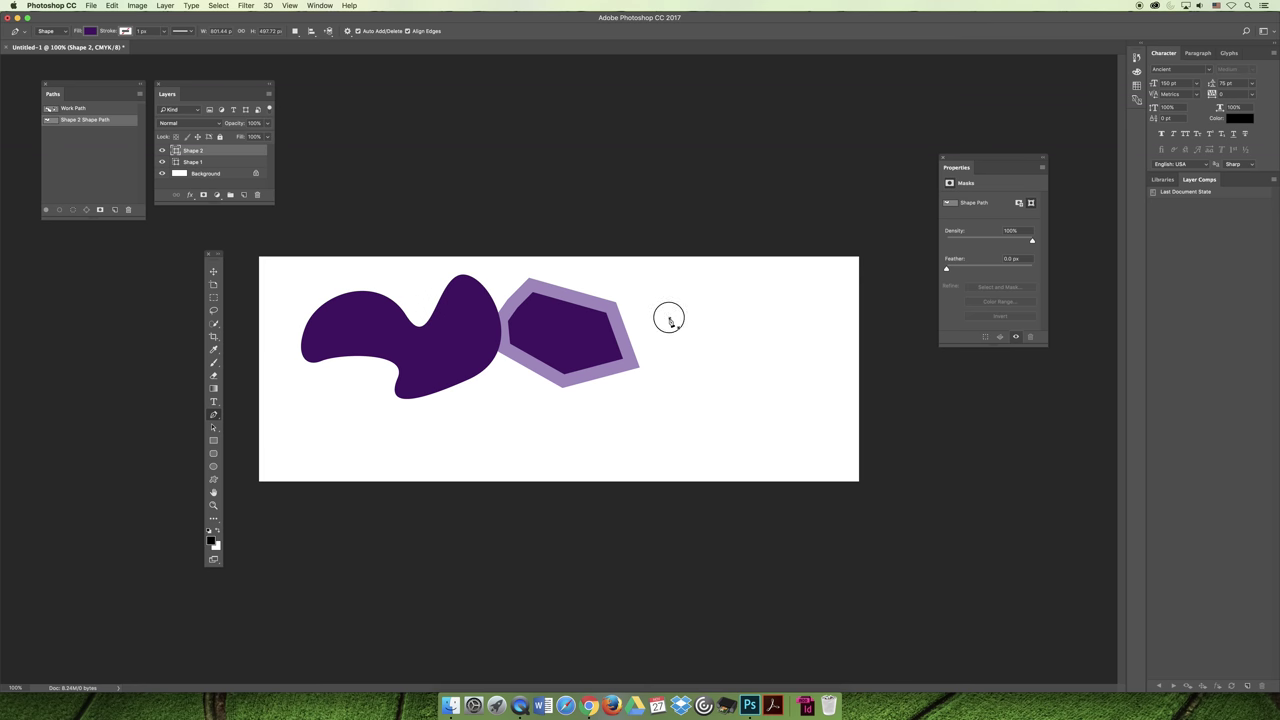
# - Add seven more corners around the right, bottom and left, then close the angular path at its start
pyautogui.click(726, 290)
pyautogui.click(784, 348)
pyautogui.click(803, 405)
pyautogui.click(730, 427)
pyautogui.click(661, 423)
pyautogui.click(663, 374)
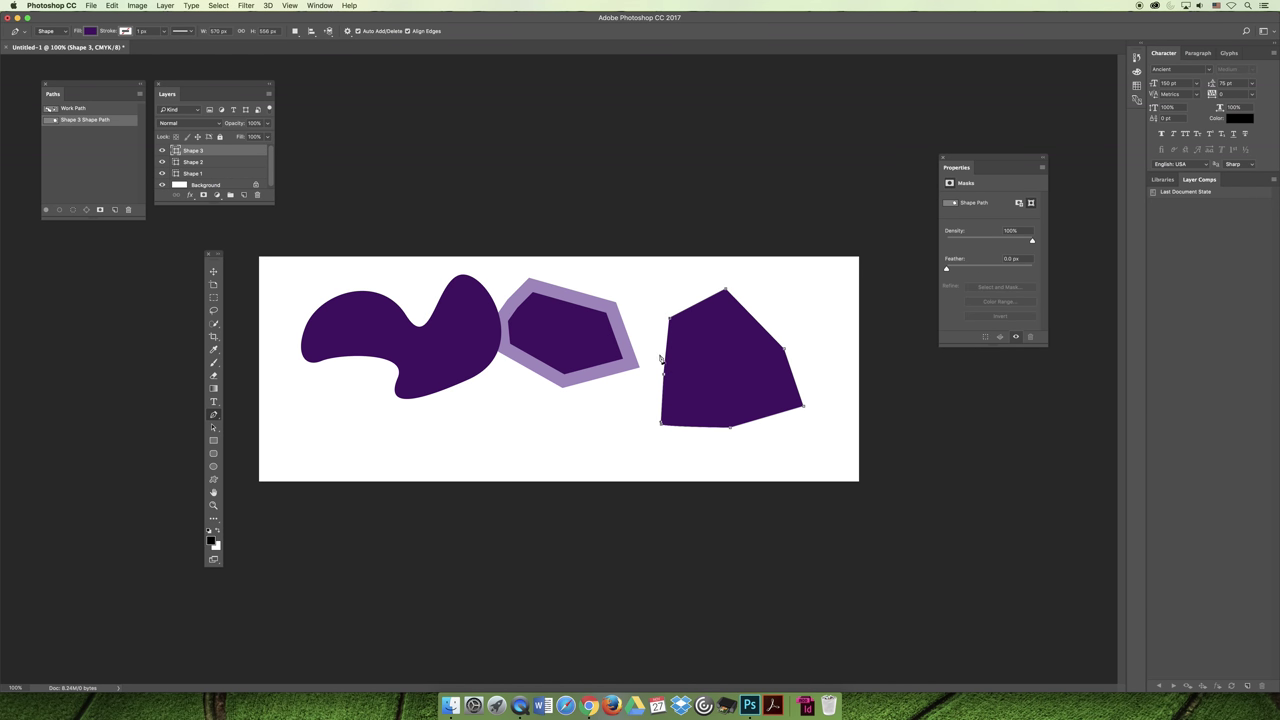
pyautogui.click(656, 344)
pyautogui.click(670, 320)
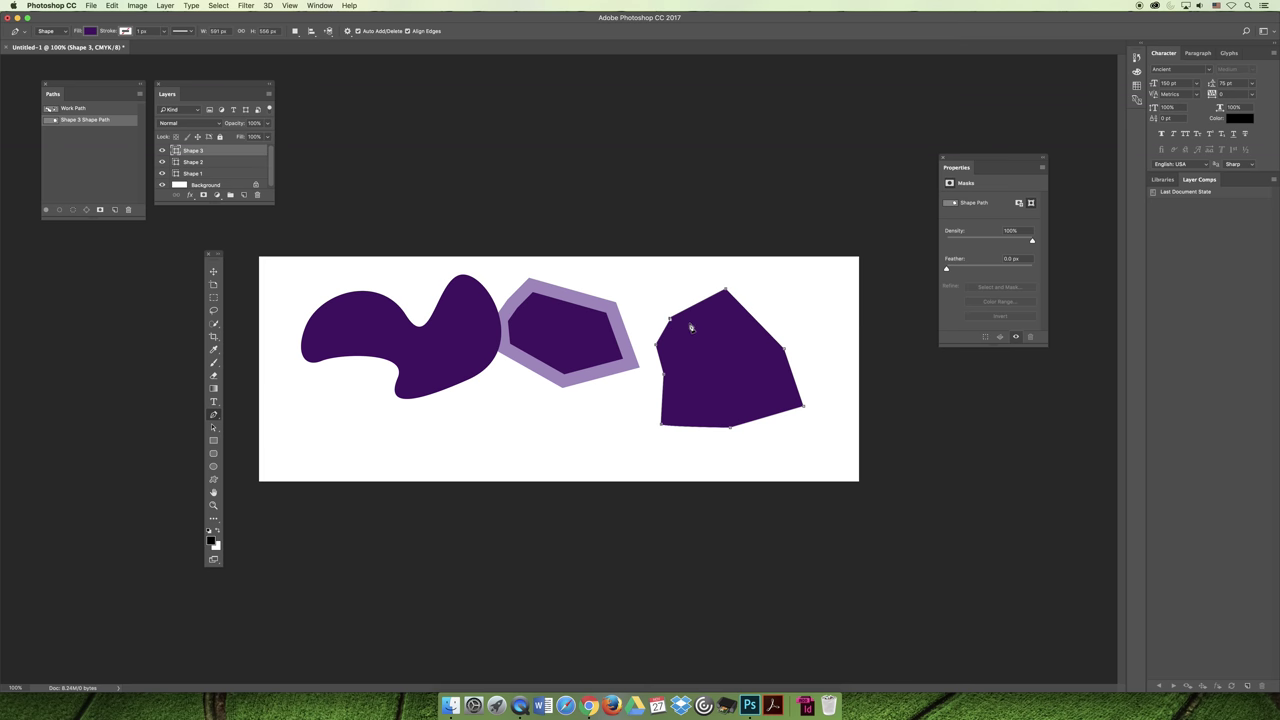